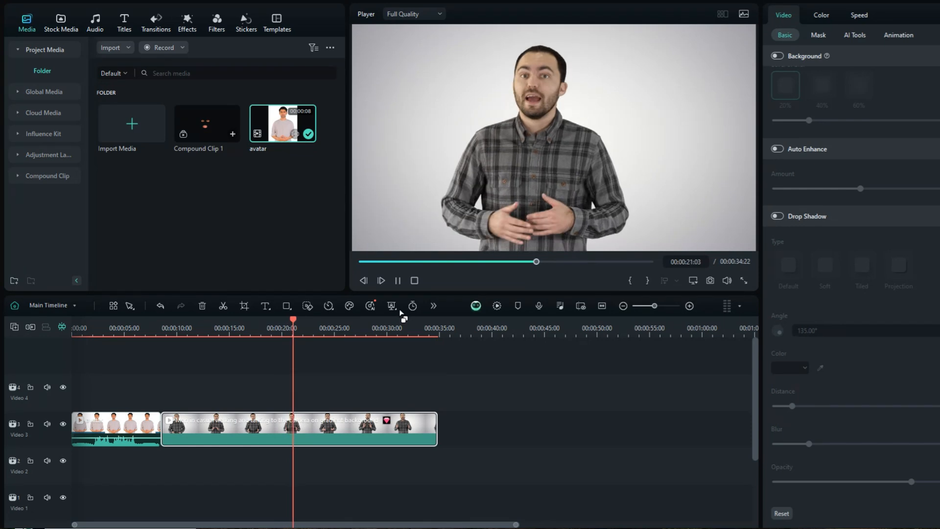
- Stop the preview playback and return the playhead to the avatar clip at the start of the timeline
click(397, 281)
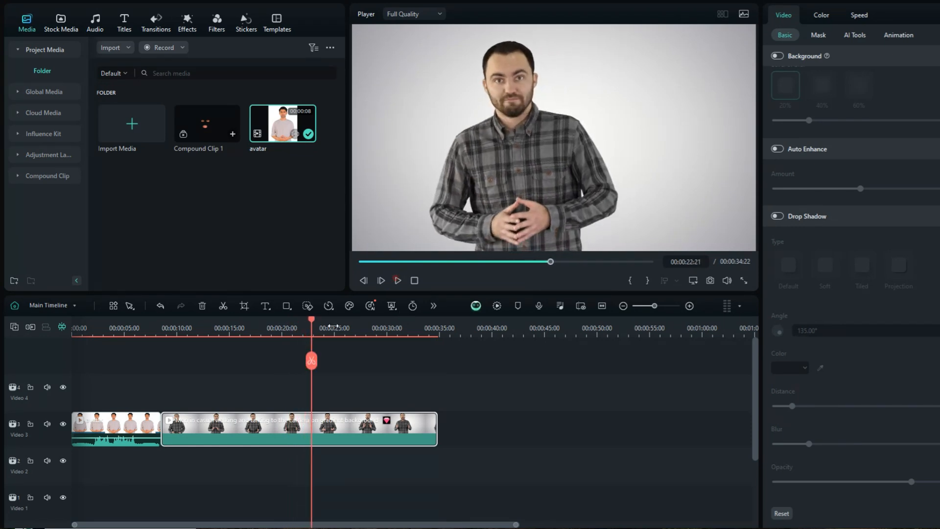
drag(314, 322, 90, 322)
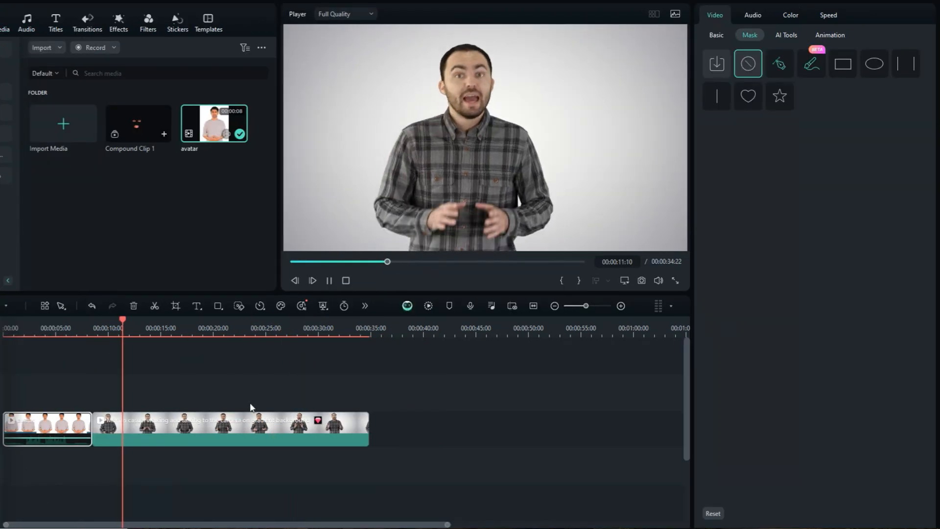
click(330, 281)
drag(137, 325, 23, 337)
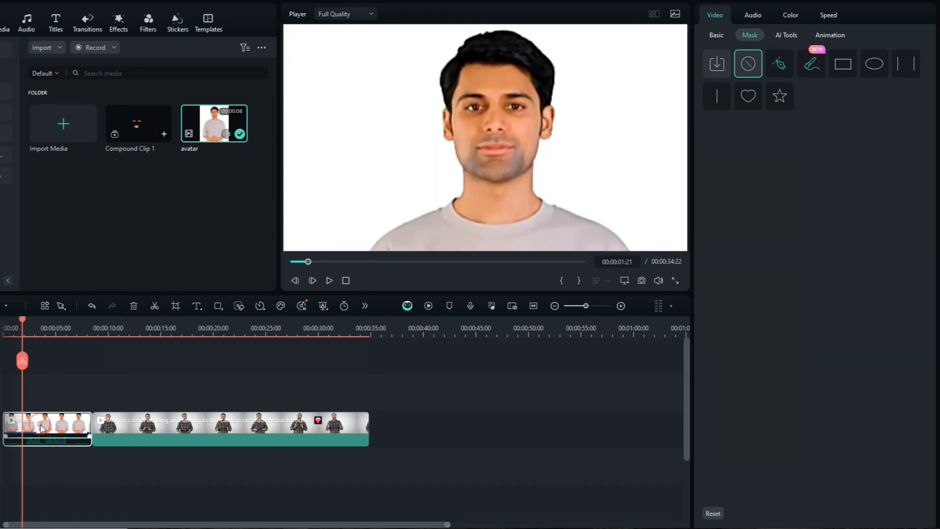
- Apply a circle mask to the avatar clip
click(716, 36)
click(745, 35)
click(867, 70)
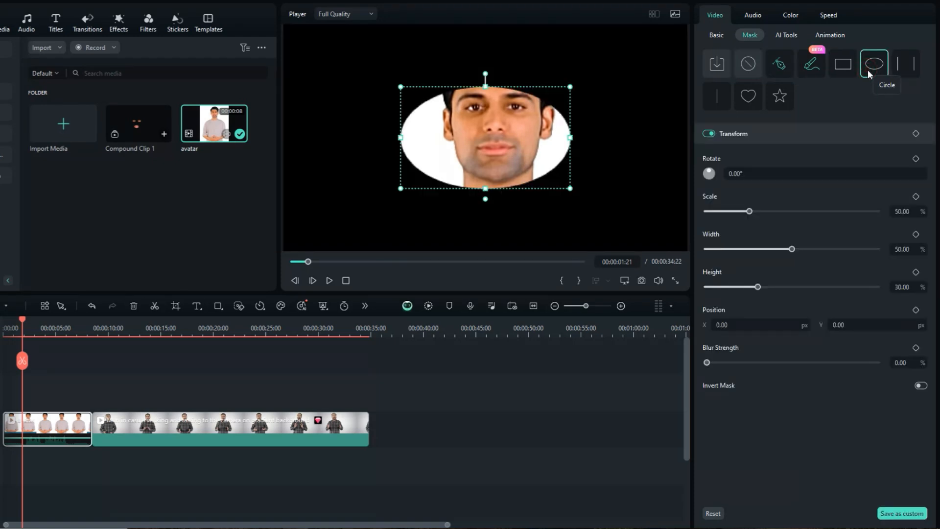
- Shrink the mask to 6% scale and position it over the avatar's left-hand eye at X -106, Y 130 px
mouse_move(752, 209)
mouse_down()
mouse_move(739, 210)
mouse_move(765, 208)
mouse_up()
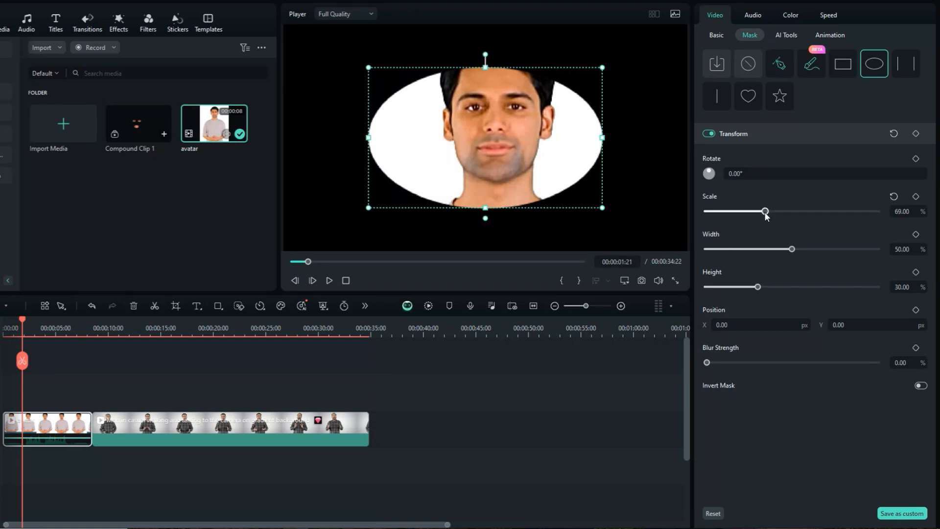
mouse_move(724, 323)
mouse_down()
mouse_move(751, 324)
mouse_move(727, 324)
mouse_up()
drag(845, 323, 897, 323)
drag(765, 212, 712, 212)
drag(724, 325, 716, 325)
drag(838, 324, 851, 325)
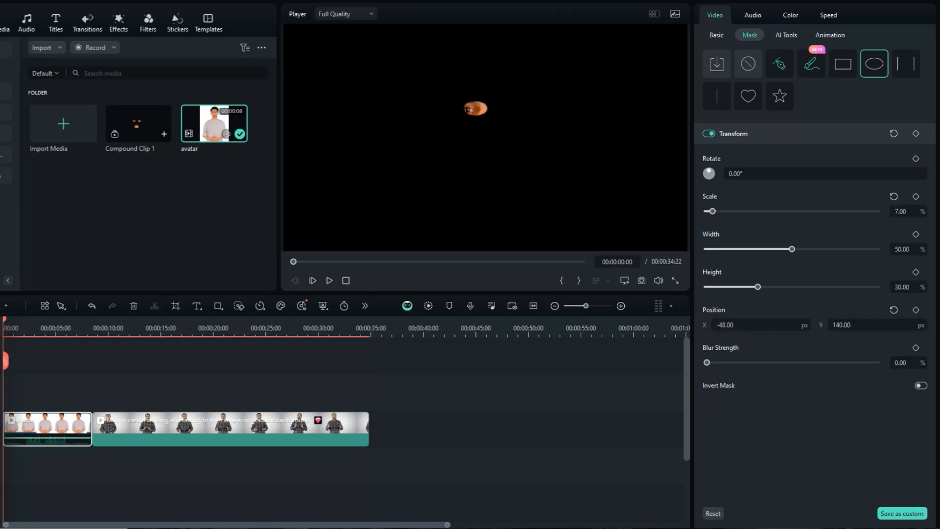
drag(4, 327, 41, 328)
drag(713, 212, 711, 212)
drag(726, 325, 718, 325)
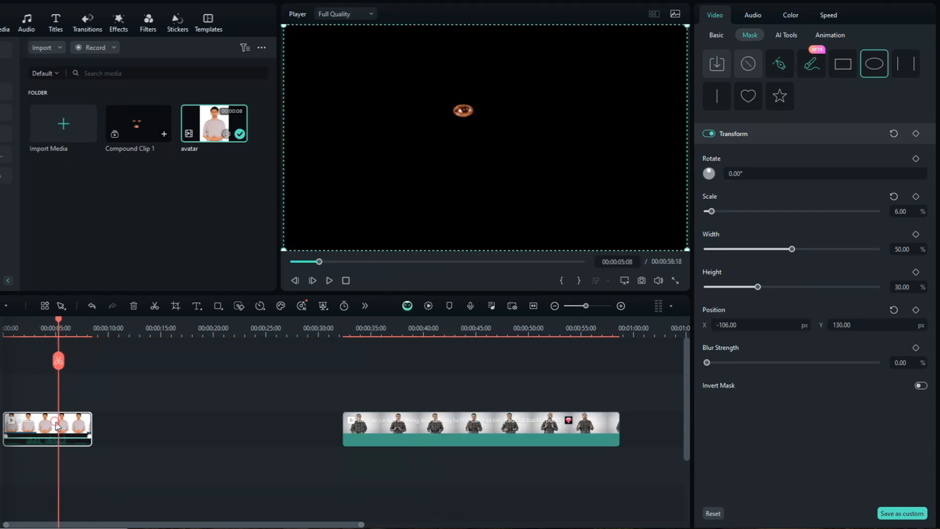
- Duplicate the masked clip directly after itself and move the copy's mask over the other eye, with Y at 144 px
drag(58, 424, 147, 424)
drag(115, 328, 123, 332)
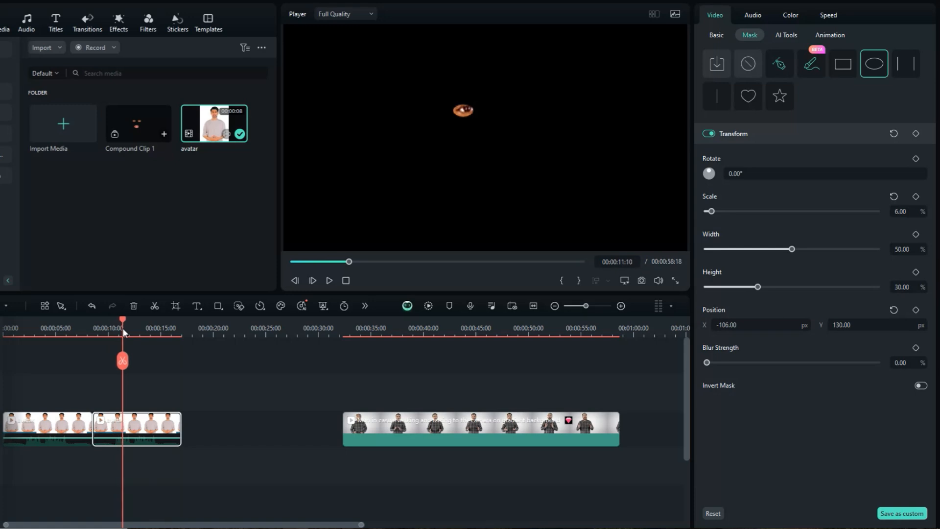
drag(726, 326, 824, 326)
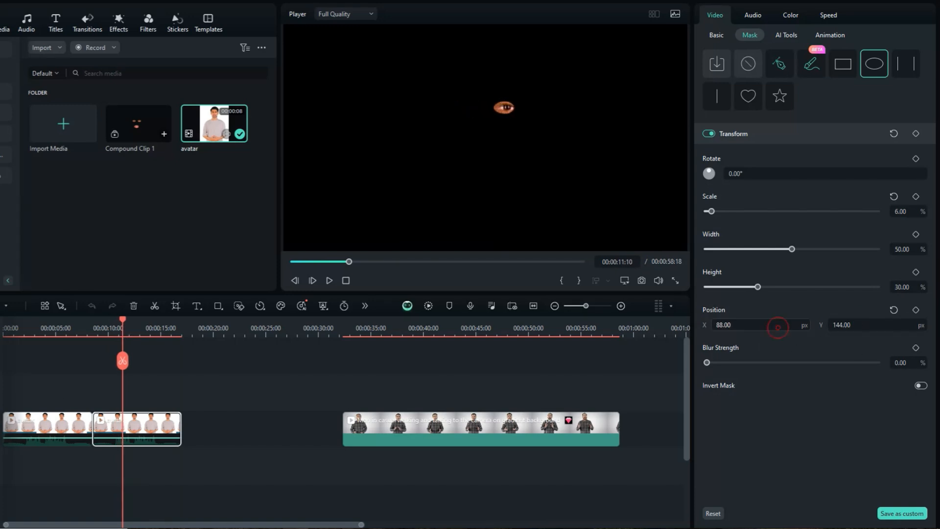
- Duplicate the second eye clip and fit the copy's mask to the mouth: scale 12%, width 49%, height 26%, X 18, Y -71 px
drag(139, 421, 231, 421)
drag(271, 323, 209, 325)
drag(778, 324, 758, 323)
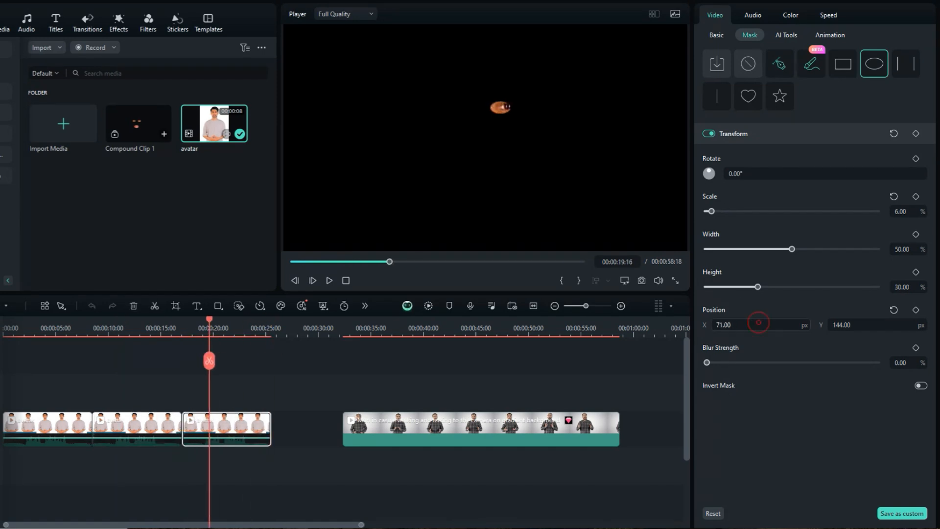
drag(847, 322, 767, 322)
drag(711, 212, 717, 213)
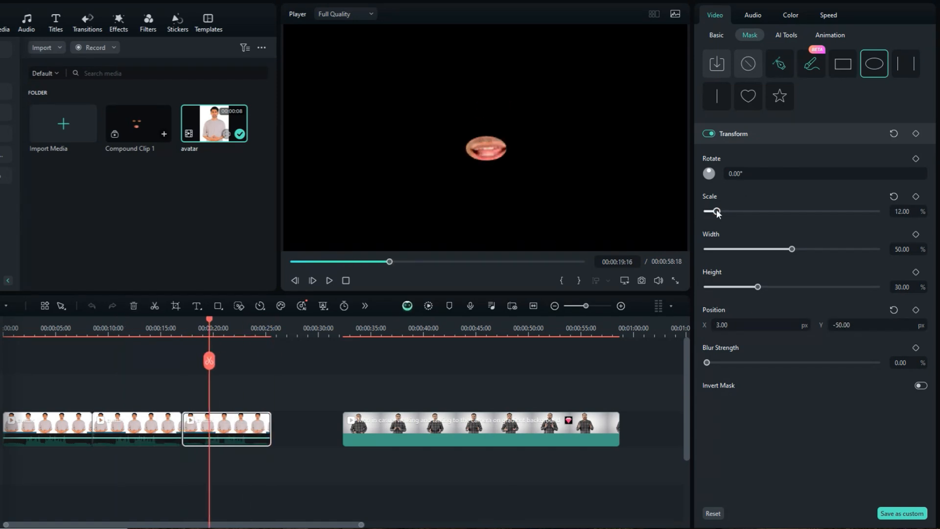
drag(754, 325, 762, 325)
drag(880, 325, 867, 325)
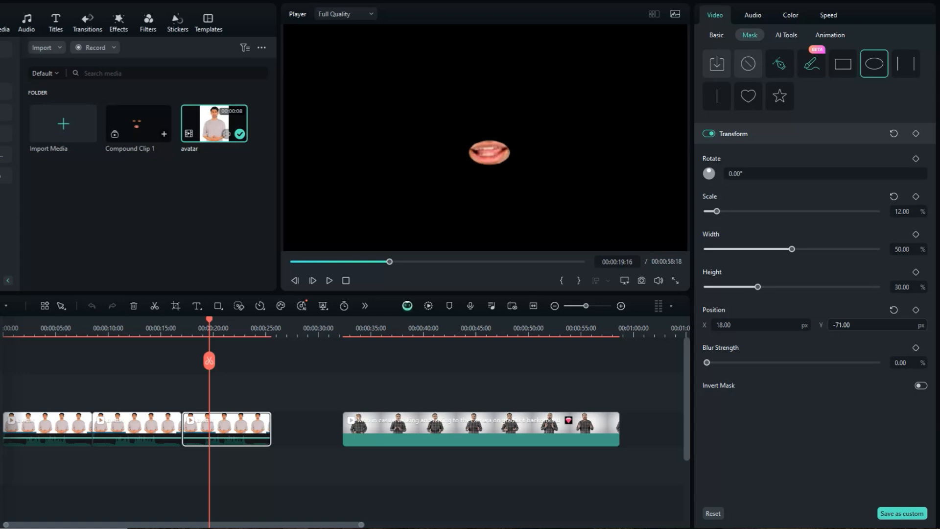
drag(758, 287, 757, 288)
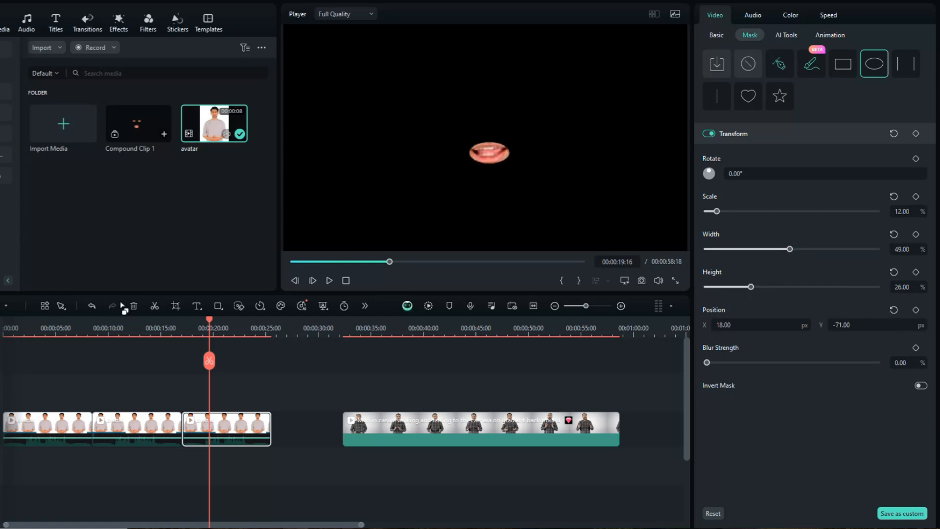
- Stack the two eye clips and the mouth clip on separate tracks at the timeline's start so all three play together
drag(203, 336, 206, 336)
drag(114, 422, 23, 383)
drag(212, 425, 33, 347)
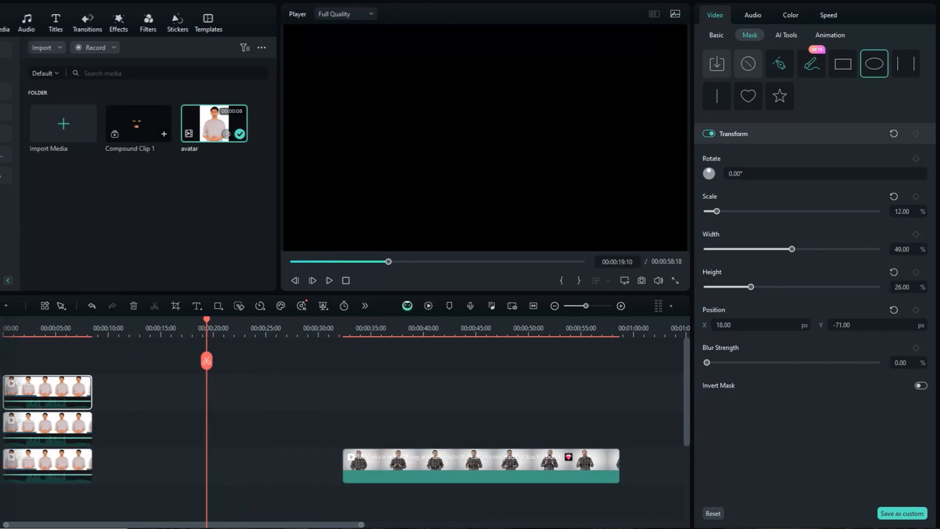
drag(214, 326, 34, 336)
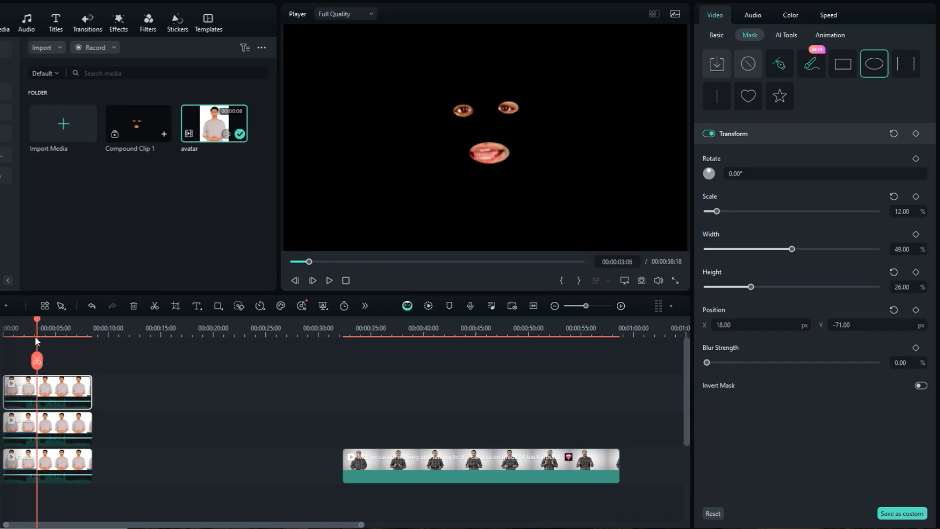
- Combine the three stacked face clips into a compound clip named Compound Clip 2
drag(102, 358, 47, 498)
right_click(62, 459)
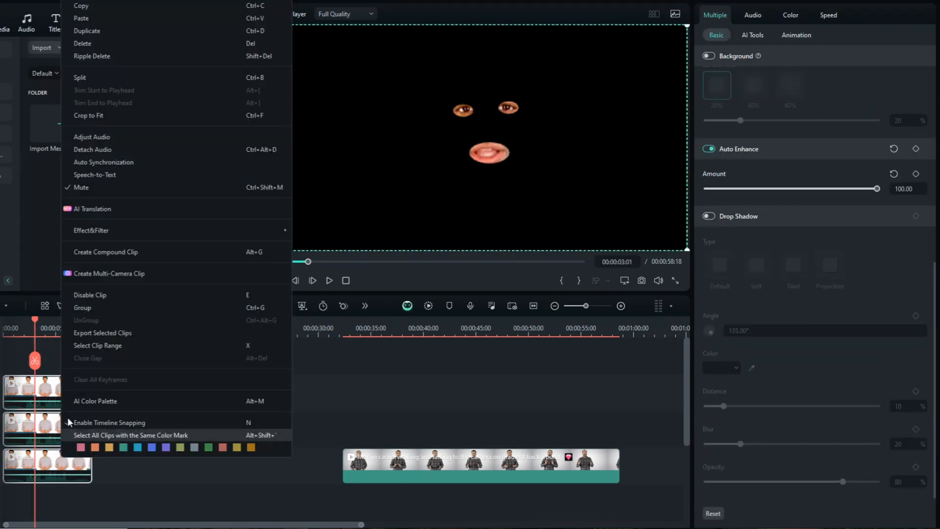
click(98, 252)
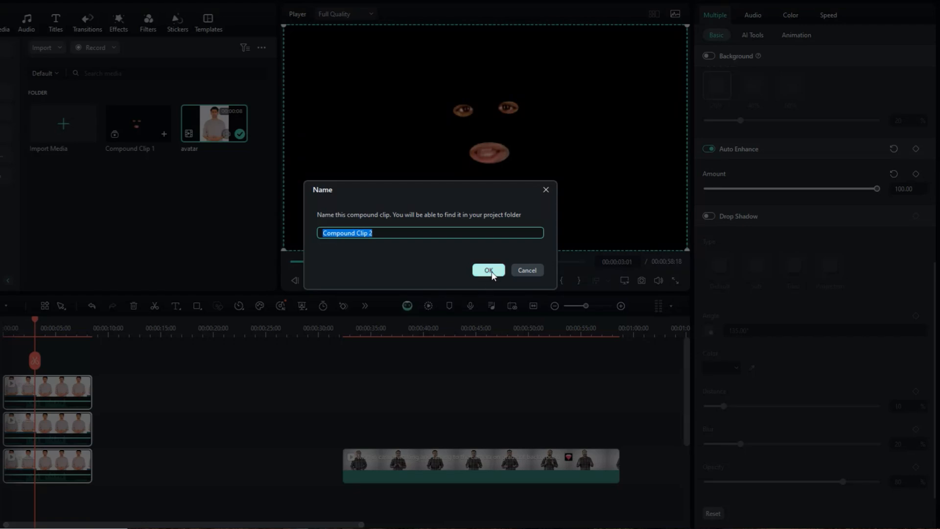
click(489, 270)
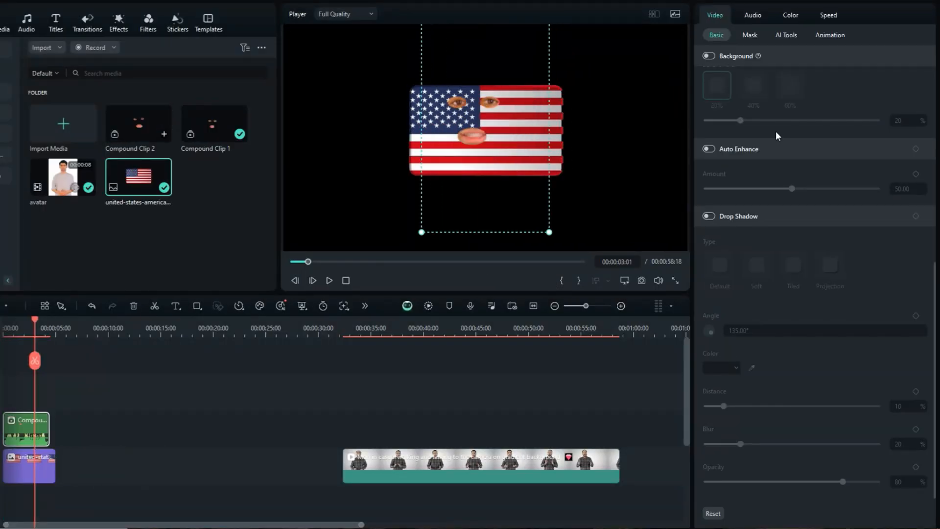
- Enlarge the compound face clip and shift the flag image beneath it to X -102, Y 55 px
drag(936, 270, 934, 54)
drag(762, 95, 777, 96)
click(31, 475)
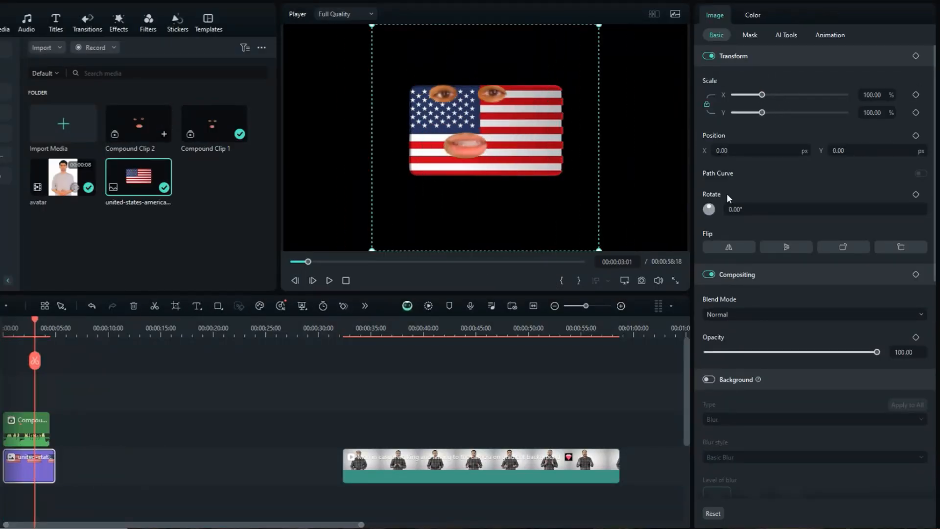
drag(723, 150, 674, 151)
drag(839, 151, 865, 151)
drag(6, 328, 40, 333)
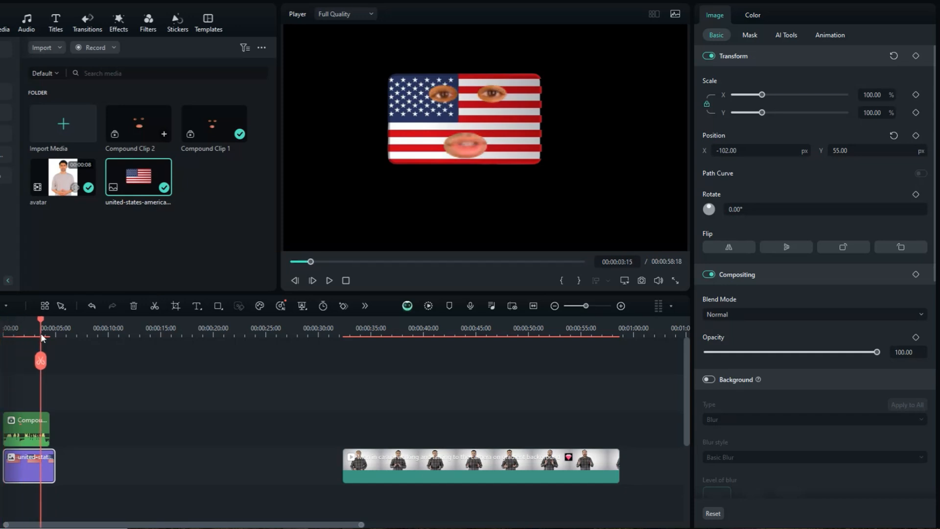
- Close the timeline gap between the flag image and the plaid-shirt man clip, and select that clip
click(119, 474)
key(Delete)
click(120, 476)
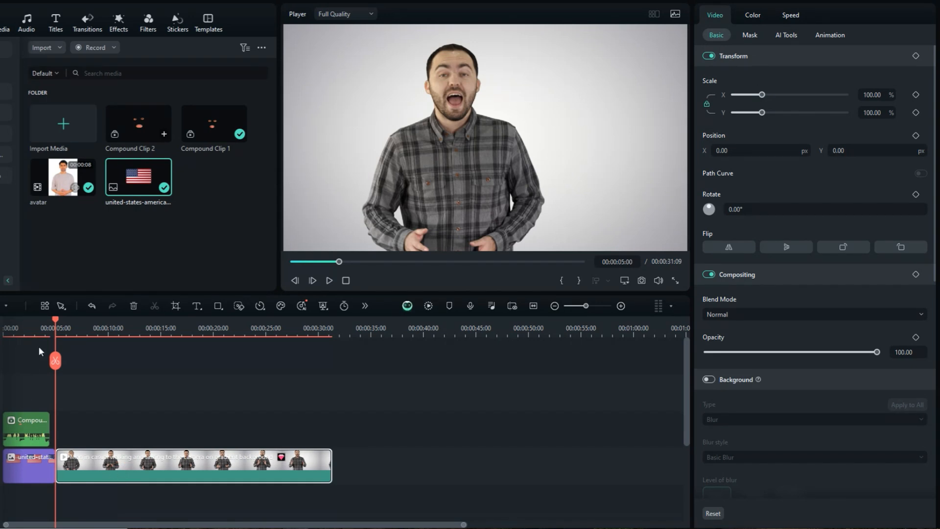
- Try isolating the man's eye with a circle mask at 9% scale, positioned at X -13, Y 60 px
click(750, 35)
click(872, 70)
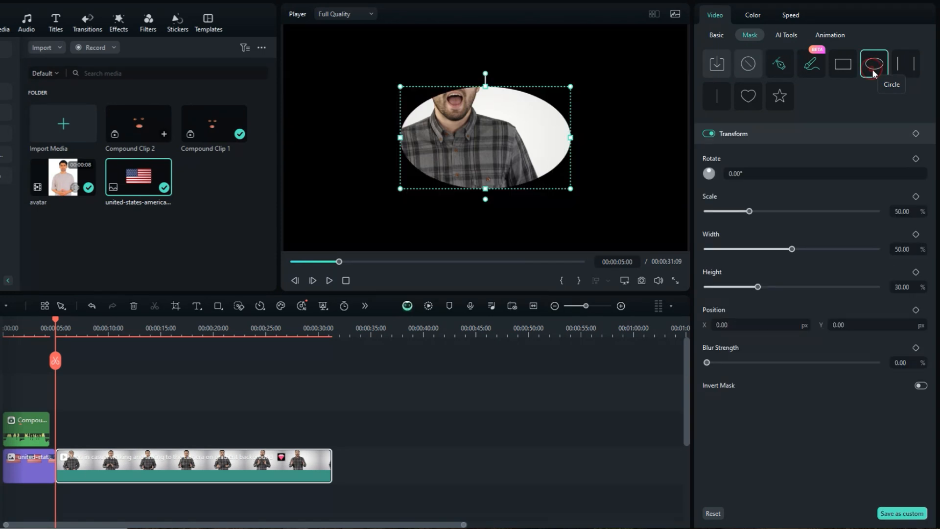
drag(749, 211, 717, 211)
drag(753, 325, 747, 325)
drag(833, 325, 866, 325)
drag(717, 211, 713, 211)
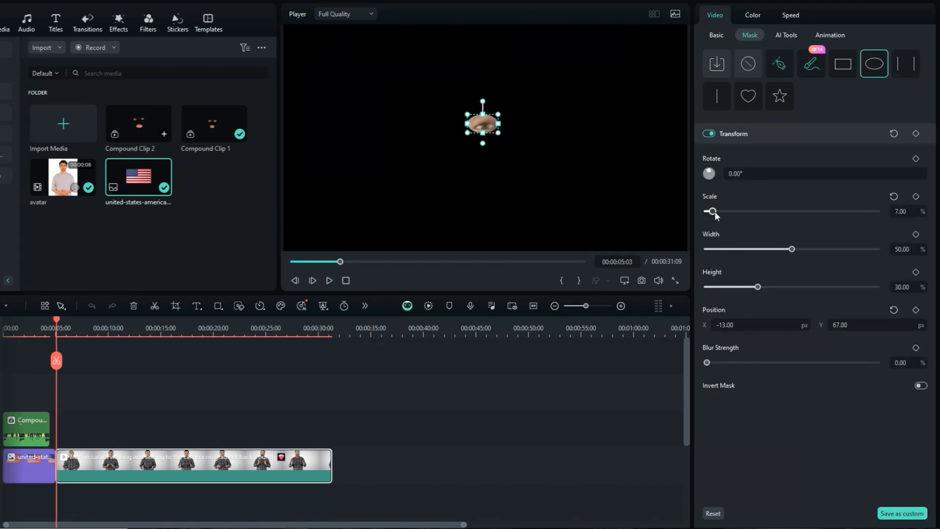
drag(489, 129, 489, 130)
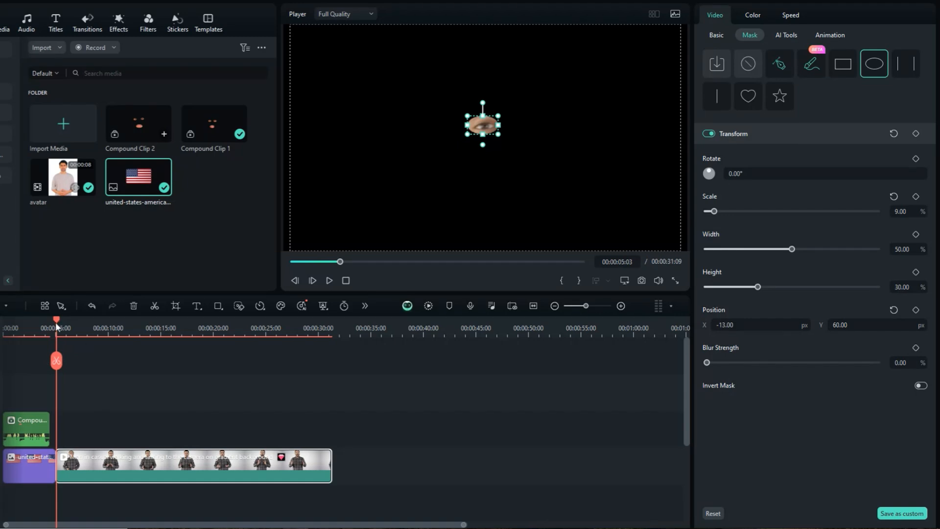
- Play the masked clip to check whether the moving eye stays inside the mask, and return near the clip's start
click(329, 280)
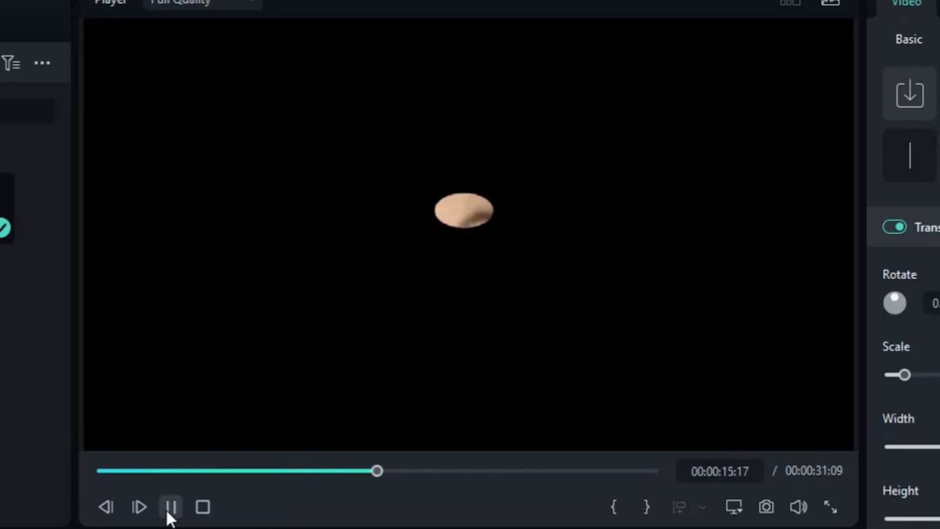
click(170, 510)
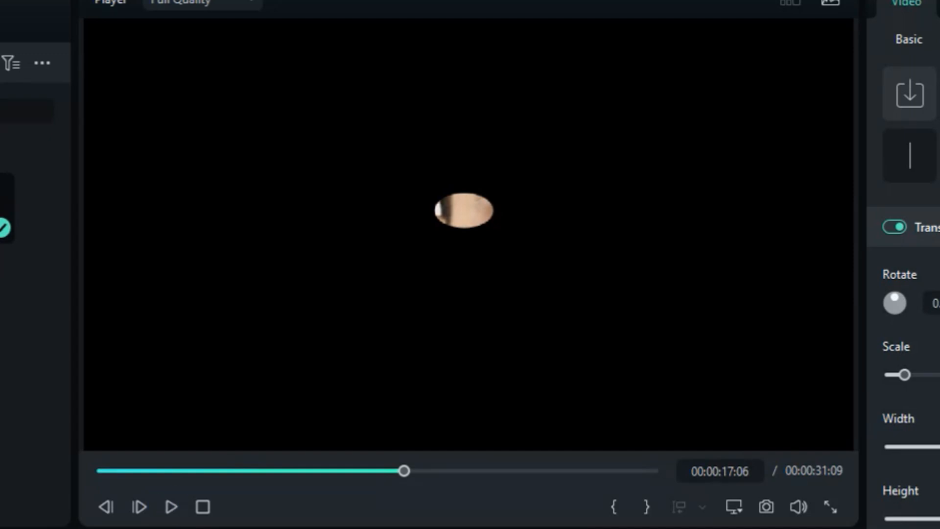
drag(175, 320, 67, 345)
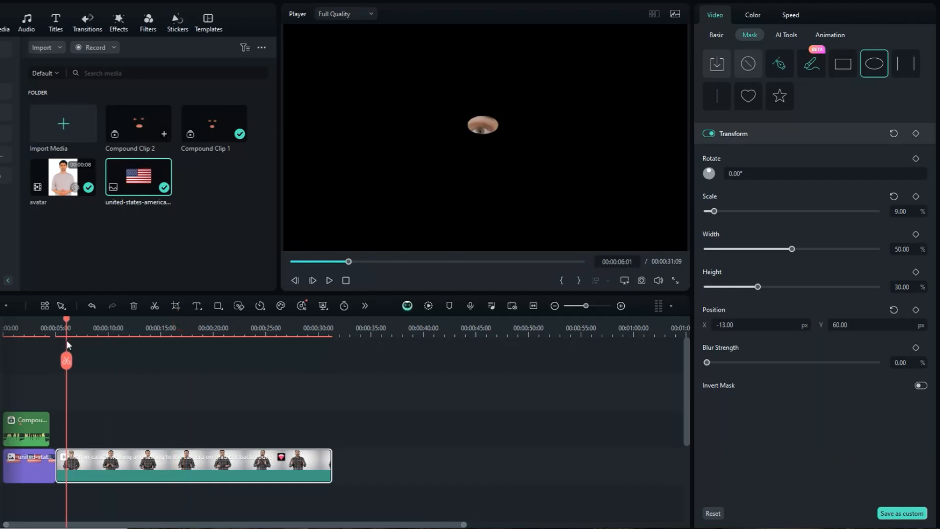
- Open the Smart Cutout editor for the plaid-shirt man clip and go to its first frame
click(786, 35)
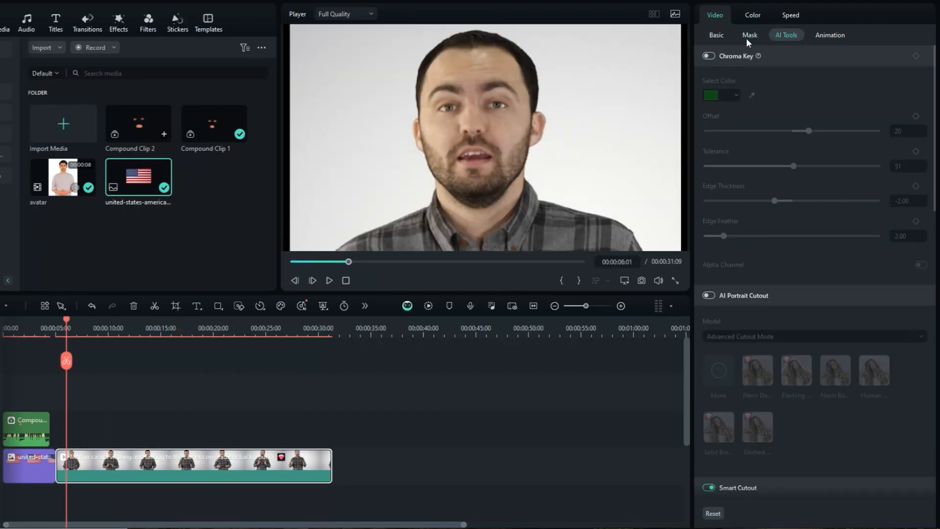
click(716, 35)
click(786, 35)
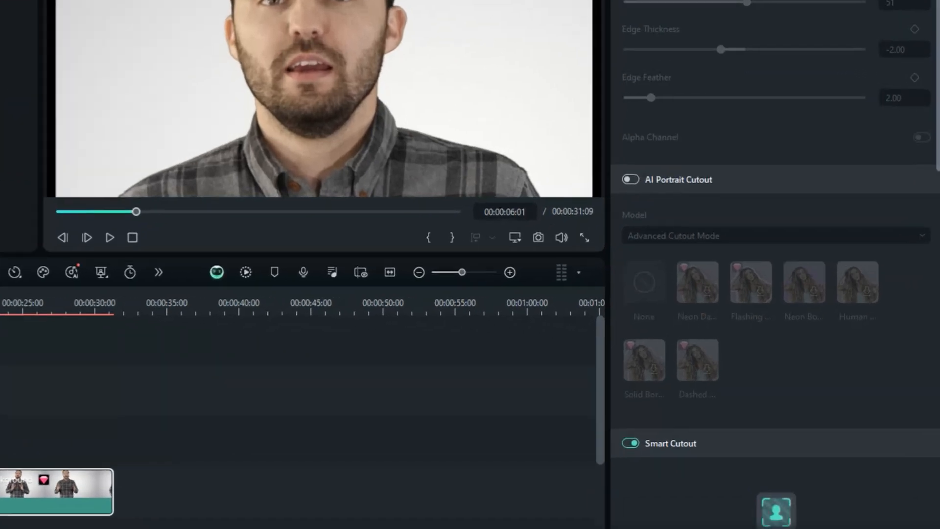
scroll(899, 197, down, 5)
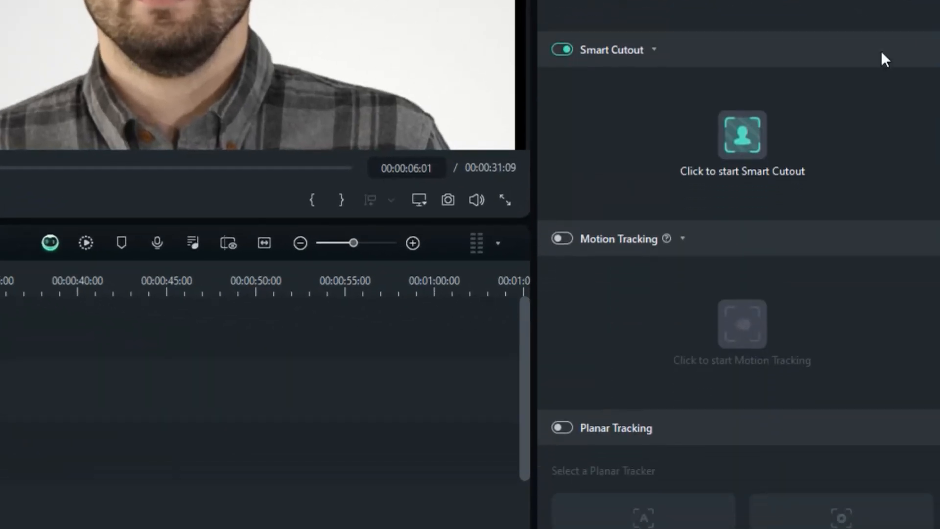
click(748, 126)
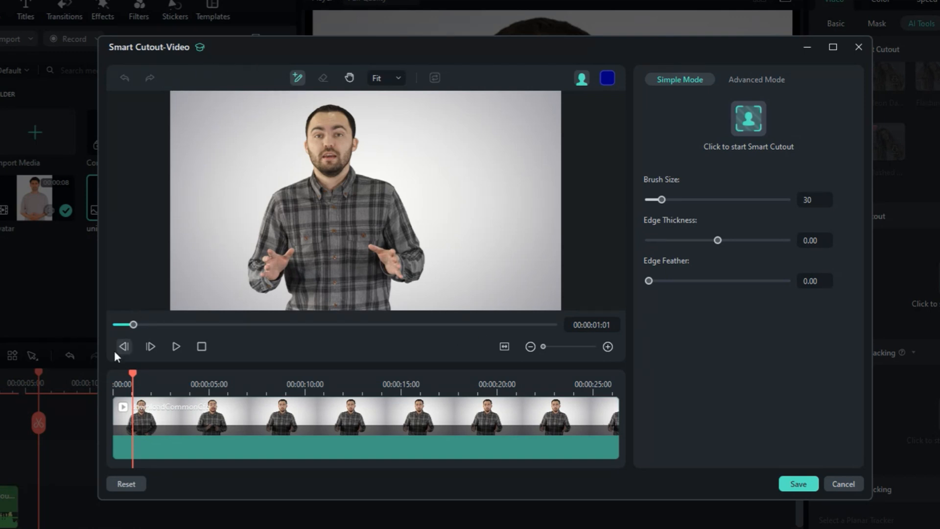
drag(131, 376, 68, 369)
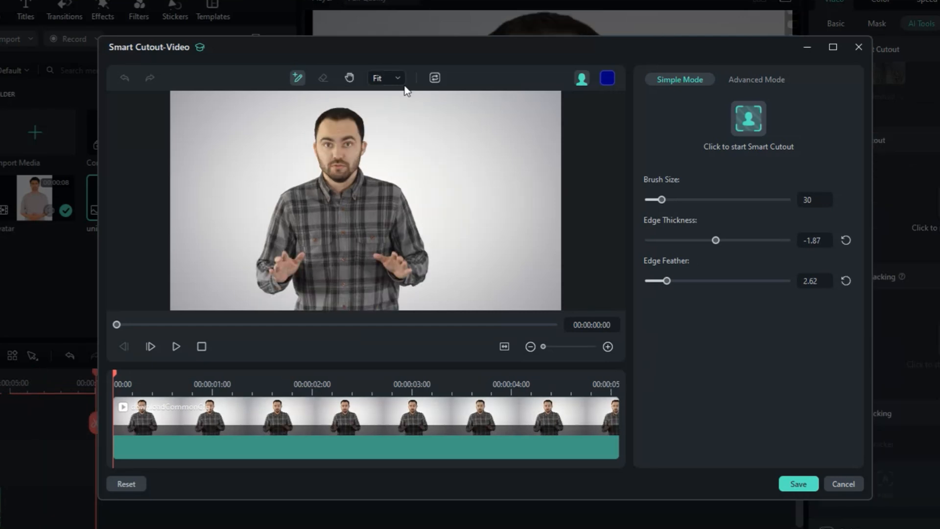
- Mark the eye and eyebrow on the face's left-hand side for the cutout, working at 100% zoom
click(399, 78)
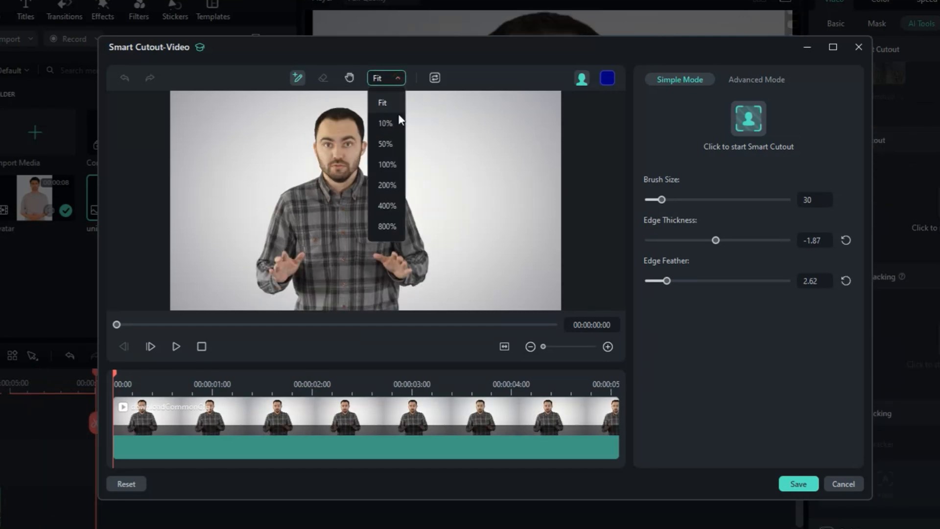
click(387, 164)
click(349, 78)
mouse_move(248, 157)
mouse_down()
mouse_move(279, 315)
mouse_move(288, 310)
mouse_up()
click(296, 78)
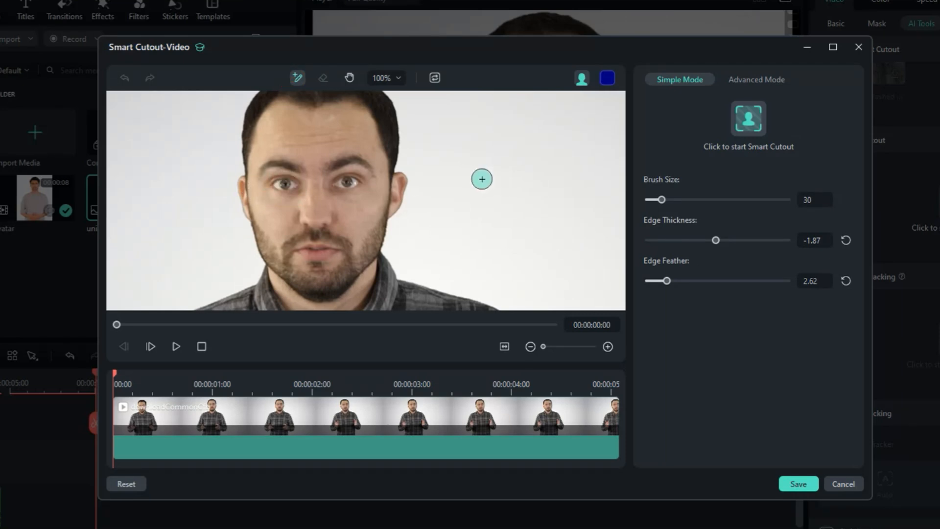
click(323, 77)
drag(386, 162, 397, 212)
mouse_move(296, 220)
mouse_down()
mouse_move(243, 186)
mouse_move(264, 251)
mouse_move(278, 234)
mouse_move(283, 249)
mouse_move(288, 219)
mouse_move(271, 206)
mouse_move(301, 211)
mouse_up()
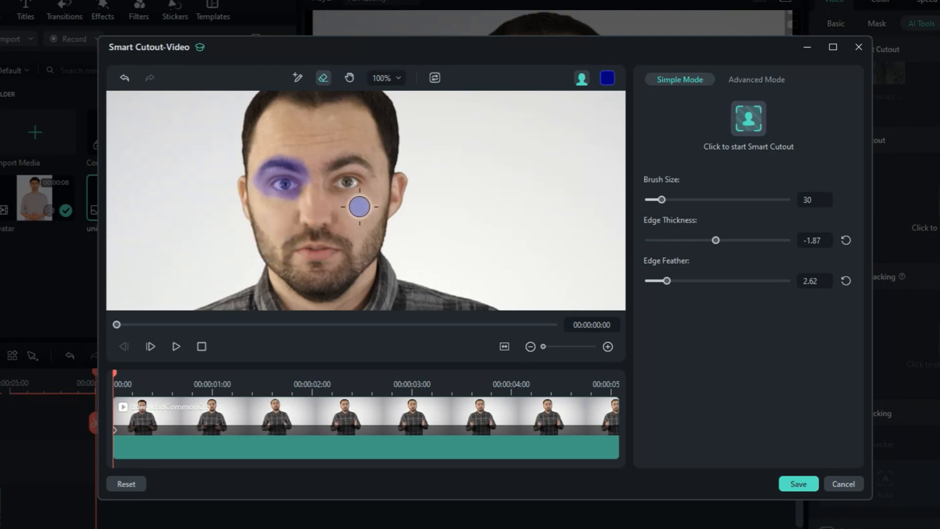
- Refine the edge of the marked eye area with a smaller brush and run Smart Cutout on the clip
drag(660, 199, 656, 200)
mouse_move(316, 172)
mouse_down()
mouse_move(261, 167)
mouse_move(256, 187)
mouse_move(281, 219)
mouse_up()
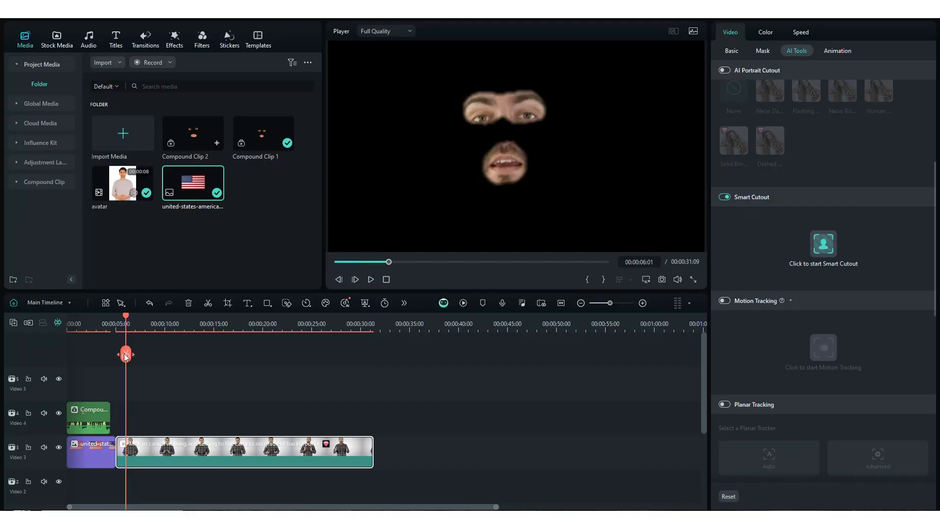
drag(126, 323, 163, 336)
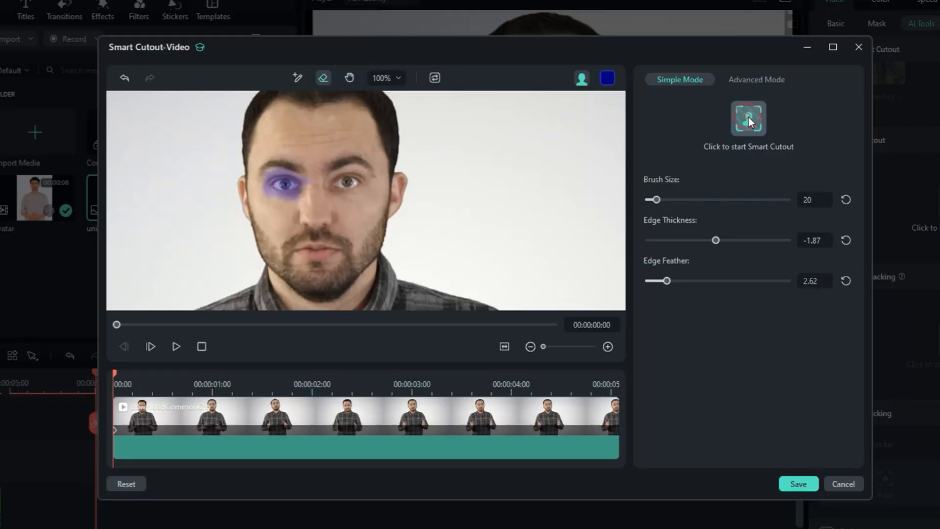
click(748, 117)
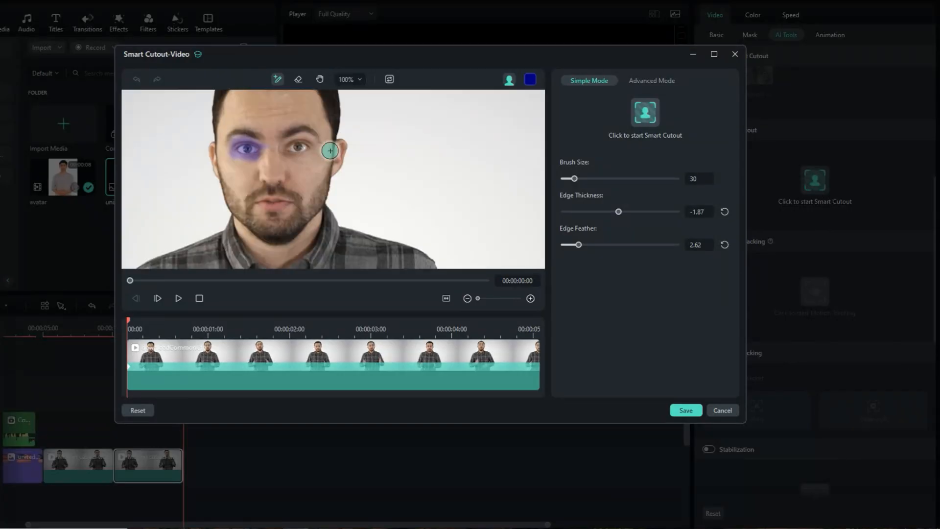
- Combine the plaid-shirt man's stacked eye and mouth cutout clips into one compound clip and play it
drag(330, 151, 221, 163)
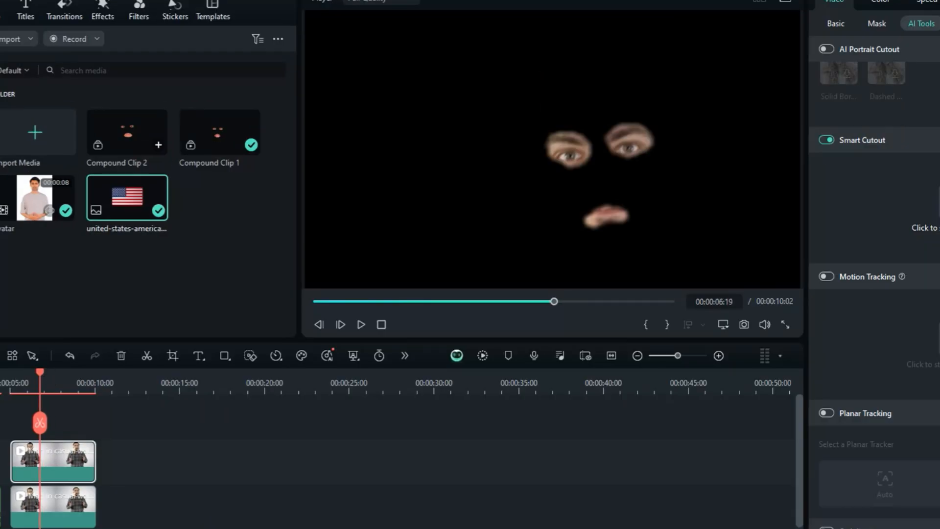
drag(40, 373, 23, 373)
drag(90, 420, 38, 514)
right_click(39, 447)
click(78, 304)
click(545, 315)
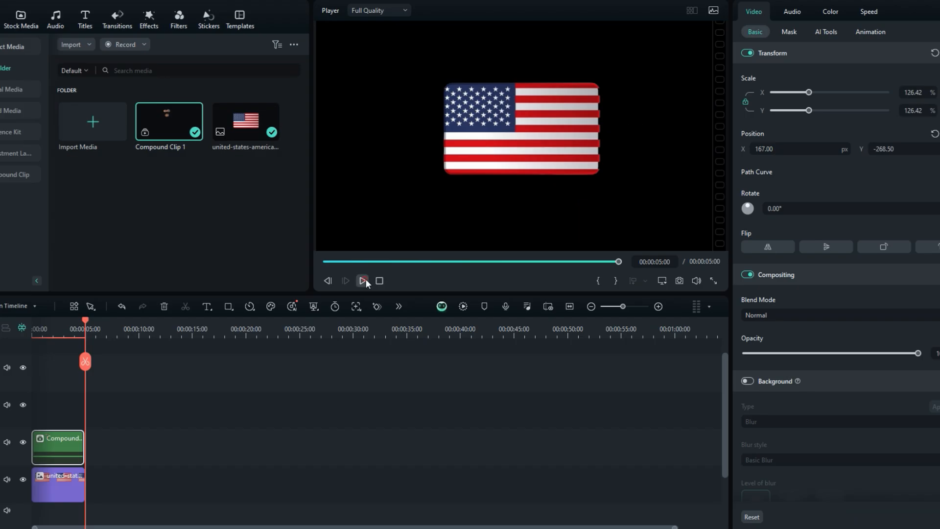
key(space)
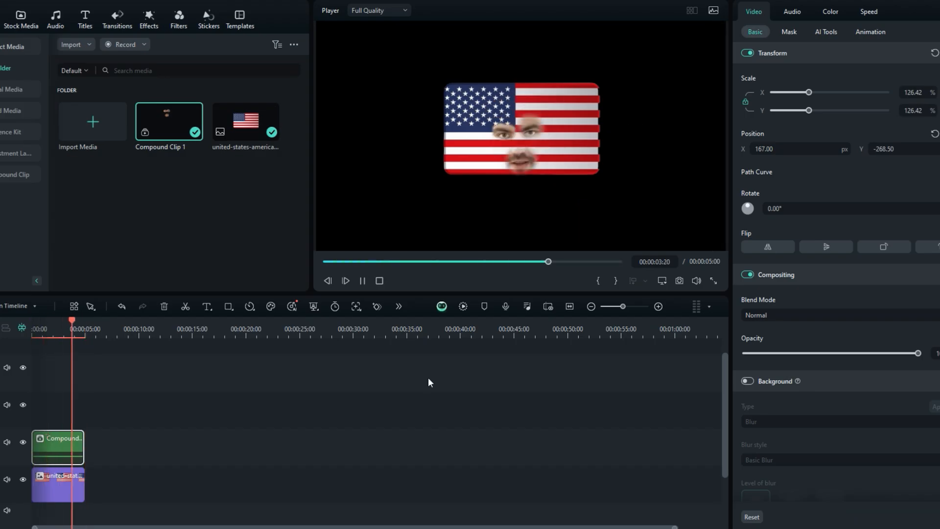
- Play the flag with the talking-face overlay to review the effect, and step back from the timeline's end
click(362, 281)
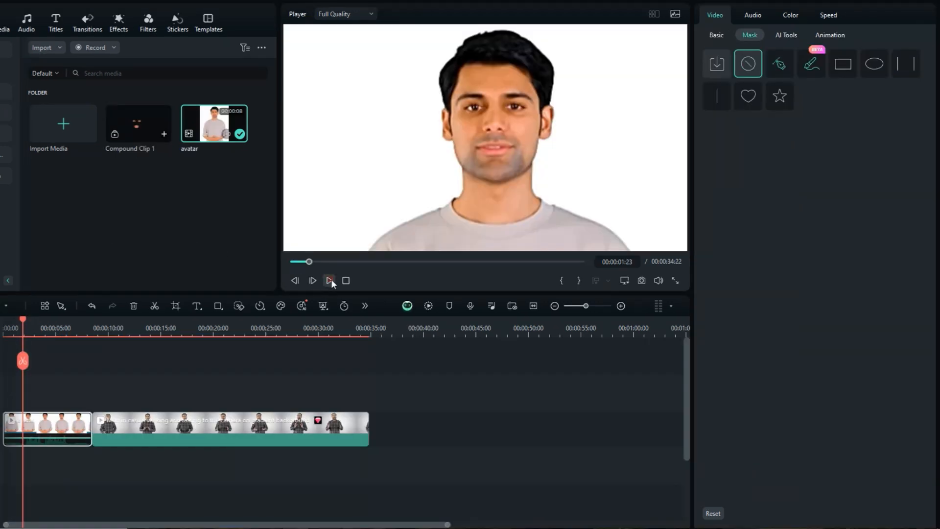
click(331, 281)
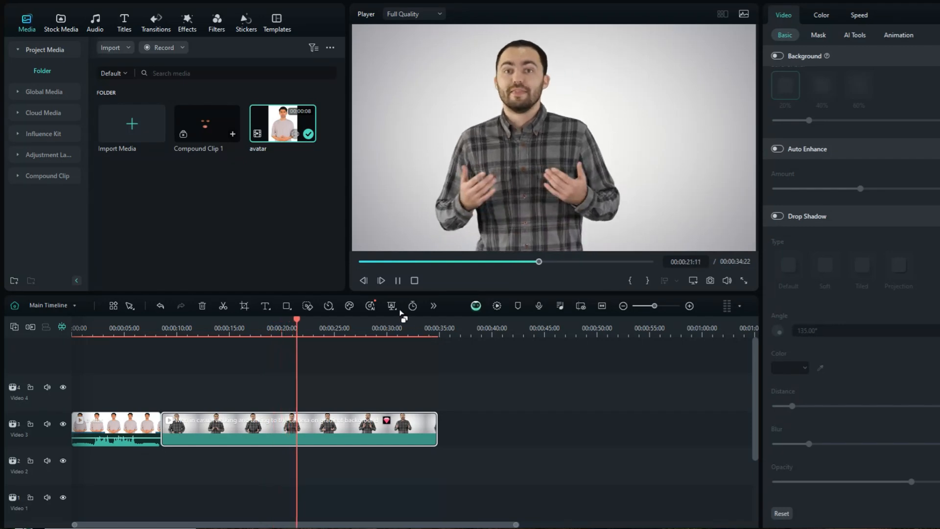
- Stop playback, return to the avatar clip near its start, and add an ellipse mask that isolates one eye
click(398, 281)
drag(312, 320, 78, 327)
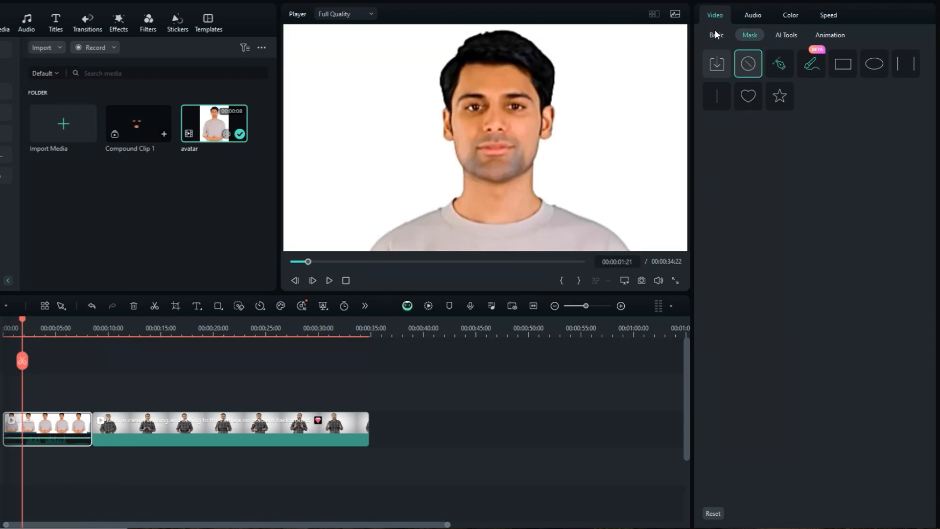
click(875, 63)
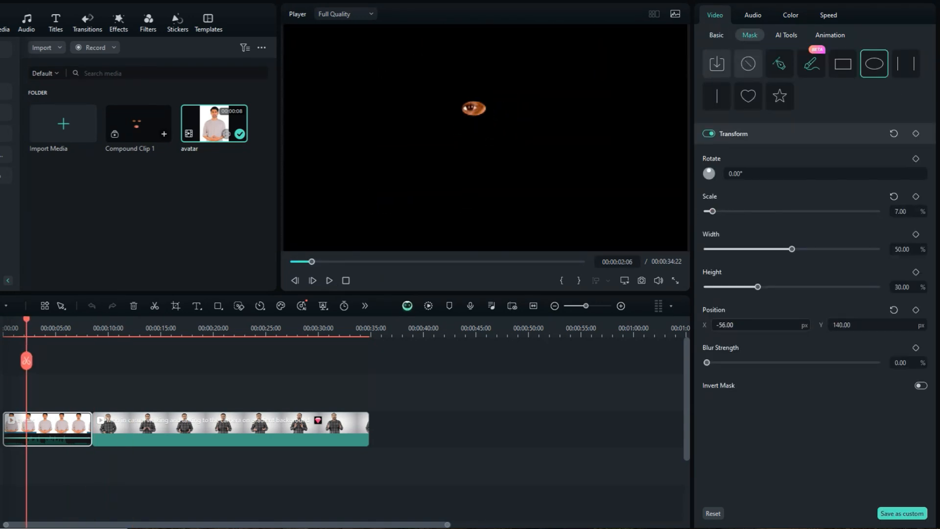